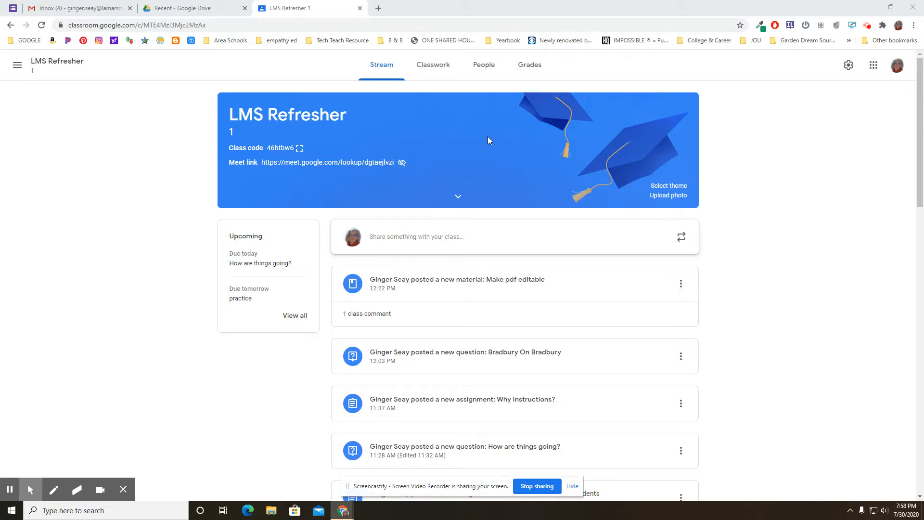
Open the class's Google Calendar from its classwork page and open the settings and sharing options of the LMS Refresher 1 calendar
click(439, 68)
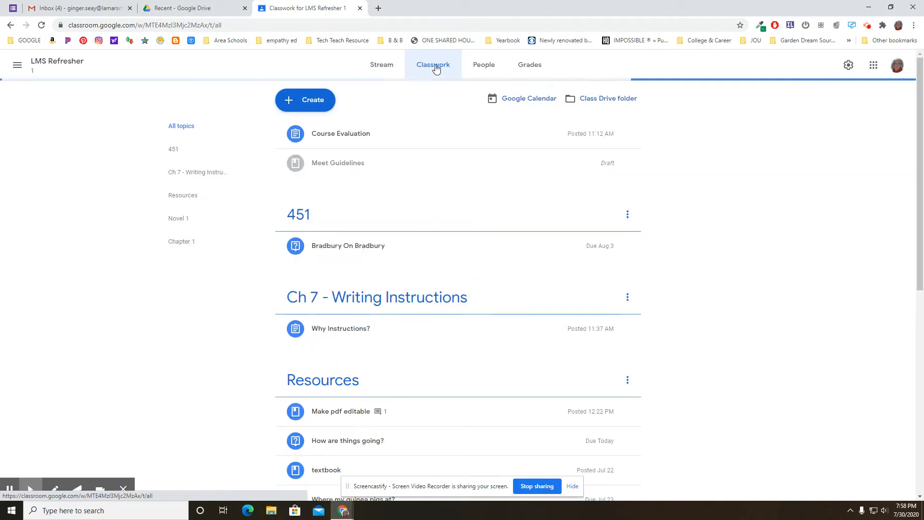
click(522, 100)
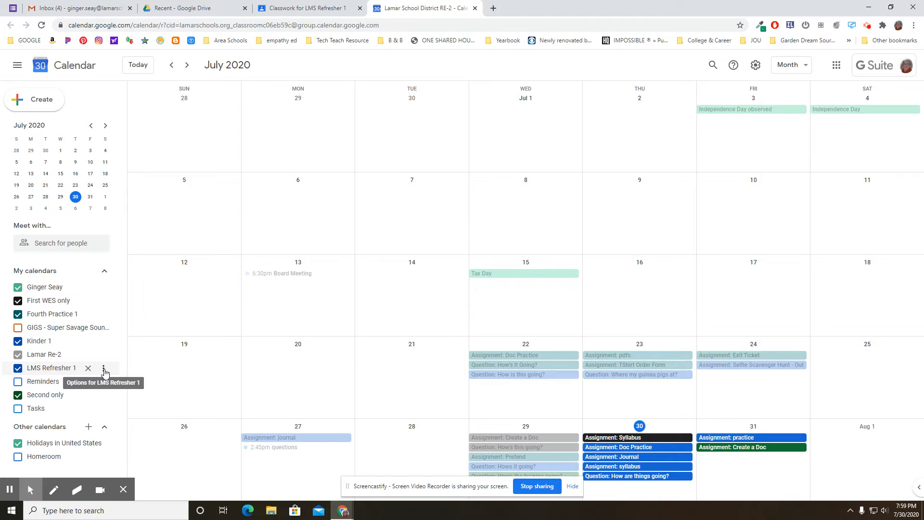
click(104, 371)
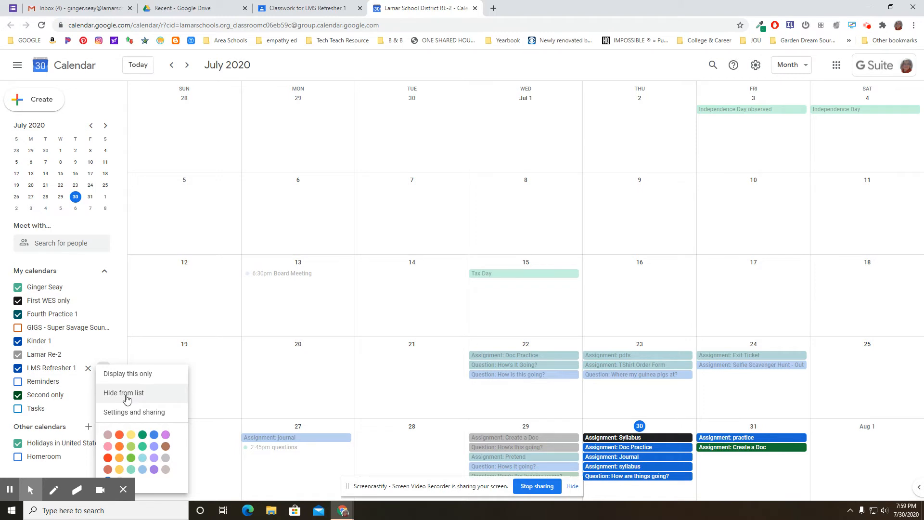
click(156, 415)
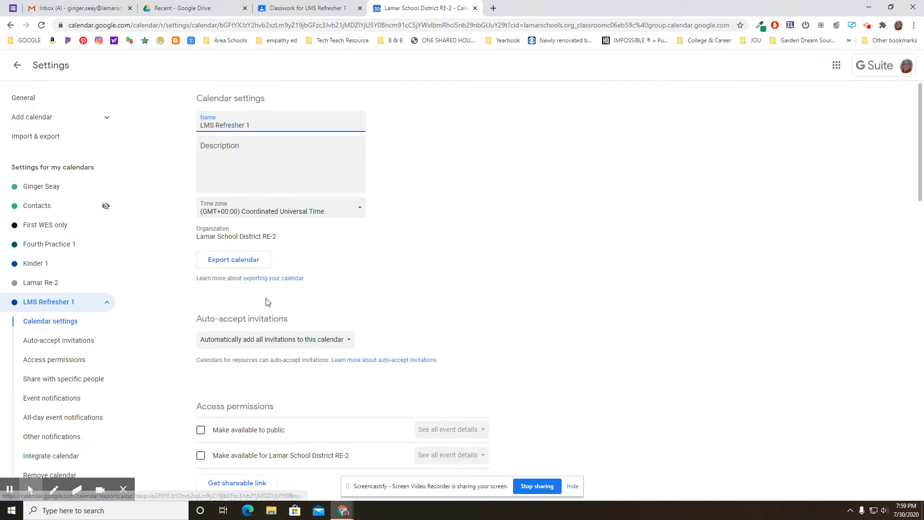
Open the form for sharing the class calendar with specific people and examine its recipient suggestions and permission levels
scroll(271, 332, down, 4)
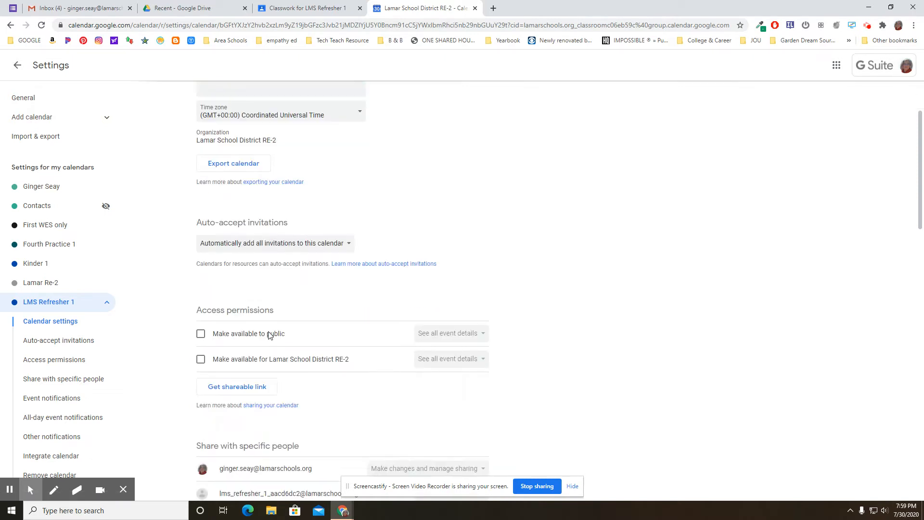
scroll(305, 299, down, 3)
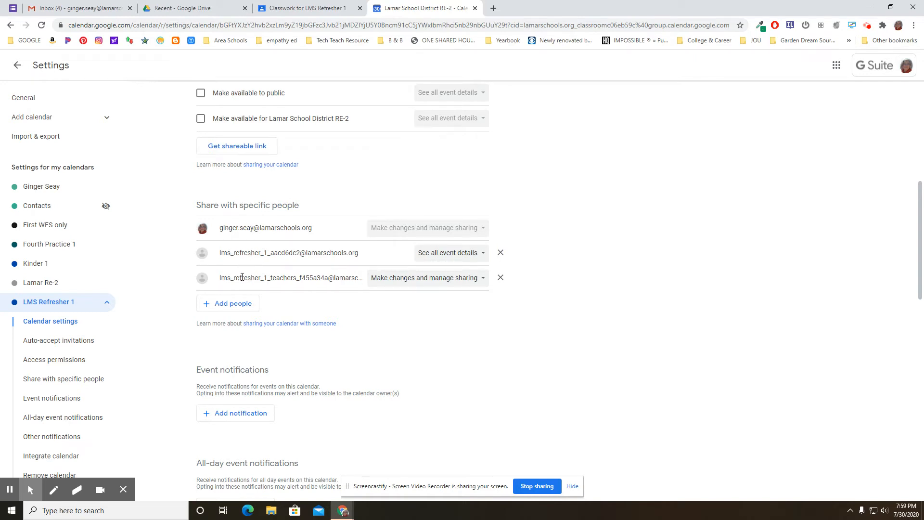
click(238, 305)
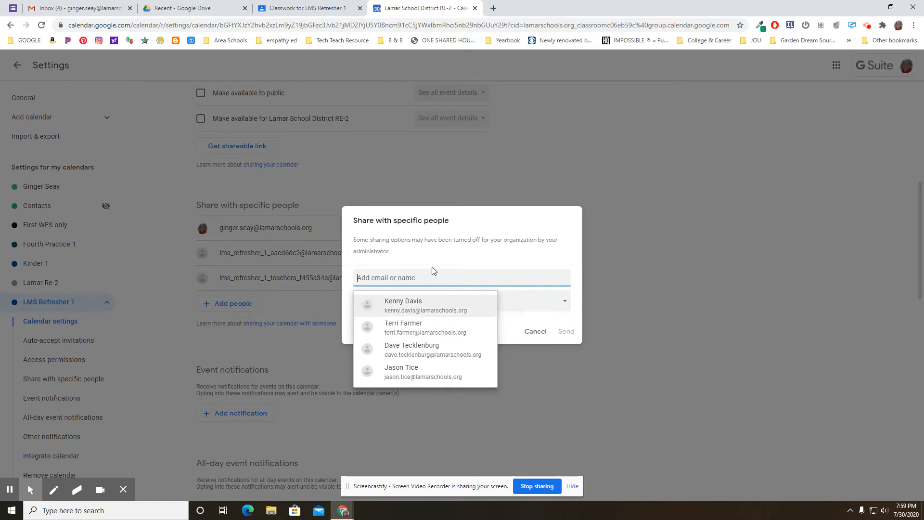
click(392, 279)
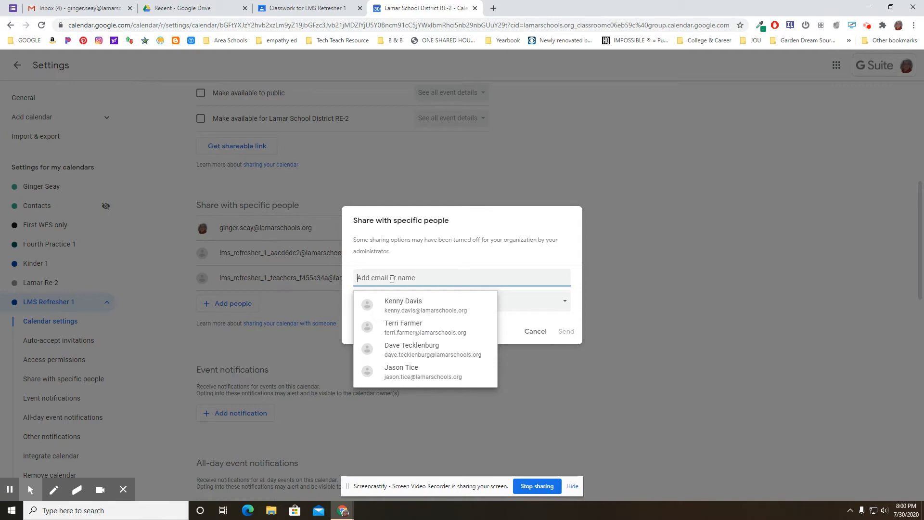
click(470, 248)
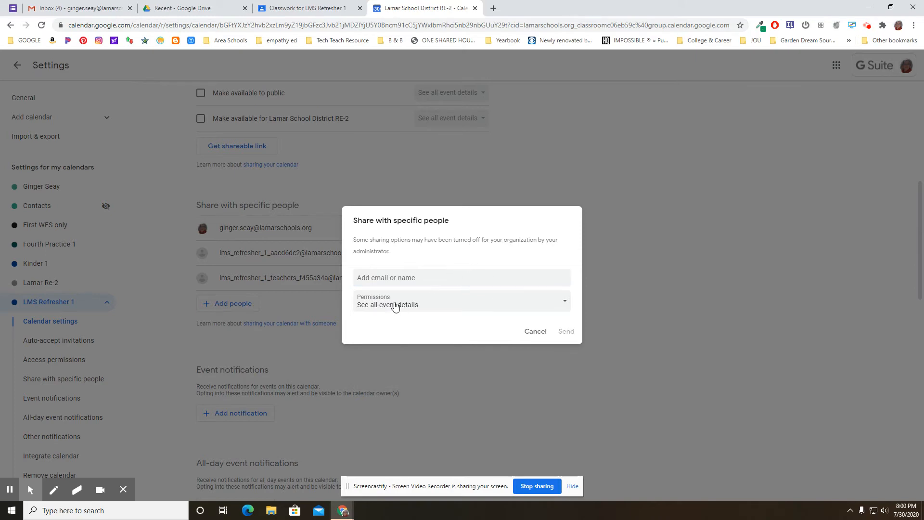
click(427, 299)
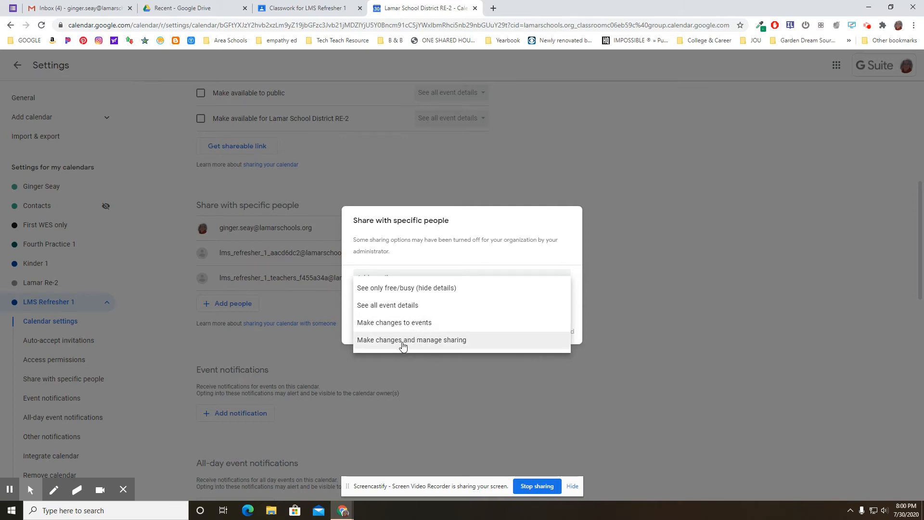
click(398, 309)
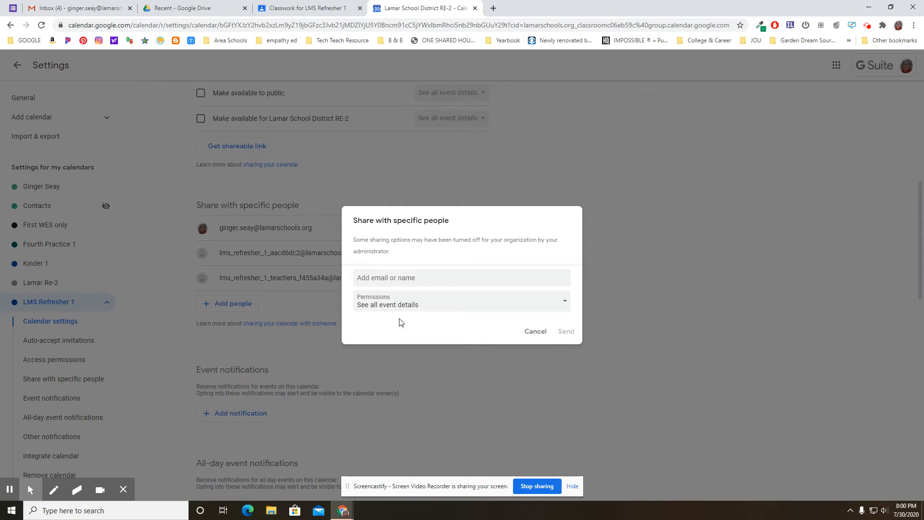
Try the Make changes to events and See all event details permissions, and cancel the sharing form without adding anyone
click(400, 306)
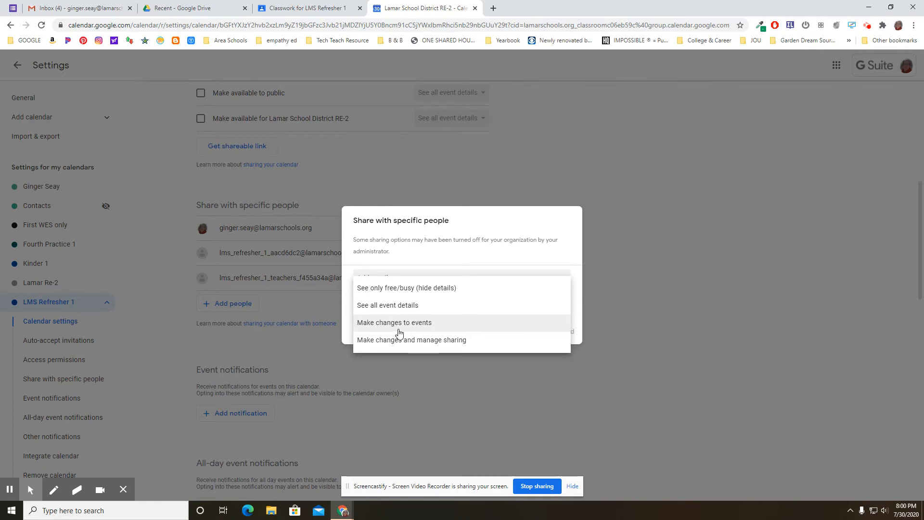
click(400, 331)
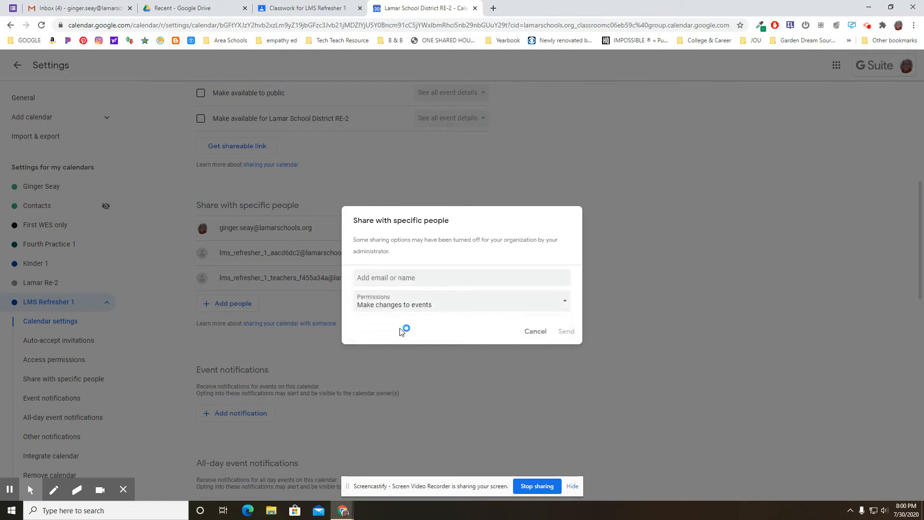
click(402, 311)
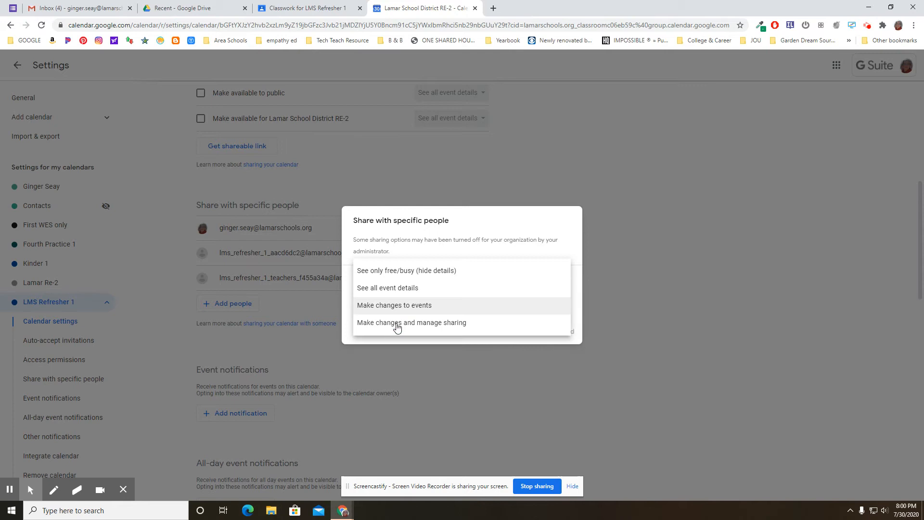
click(392, 289)
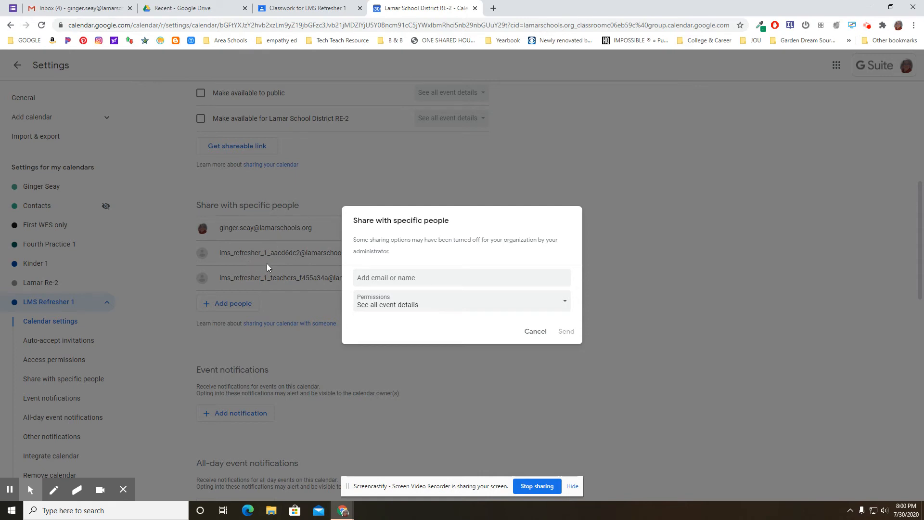
click(365, 277)
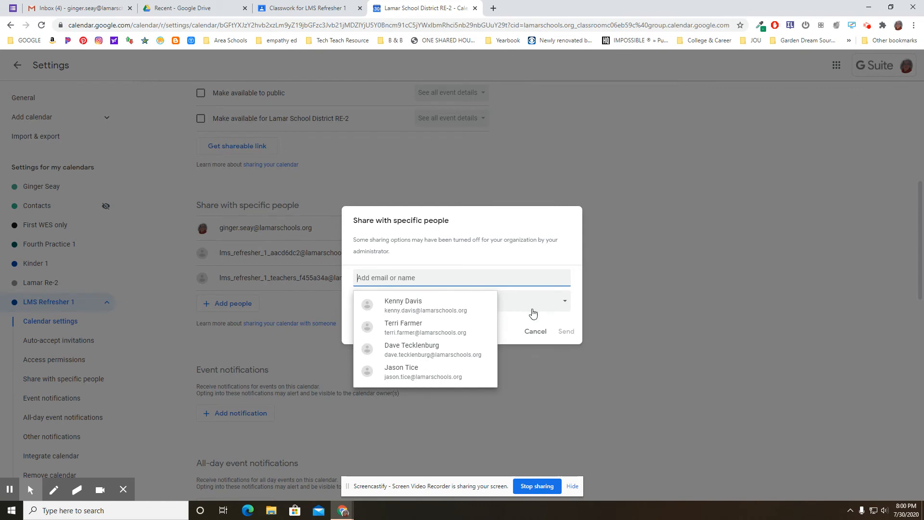
click(536, 331)
Examine the class calendar's notification settings, its integration addresses and embed code, and the options for removing the calendar
scroll(466, 420, down, 6)
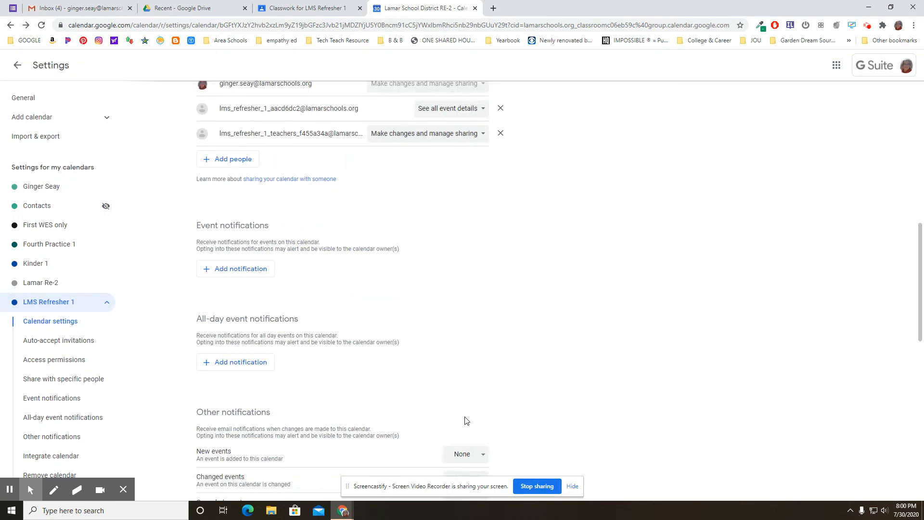
scroll(320, 183, up, 1)
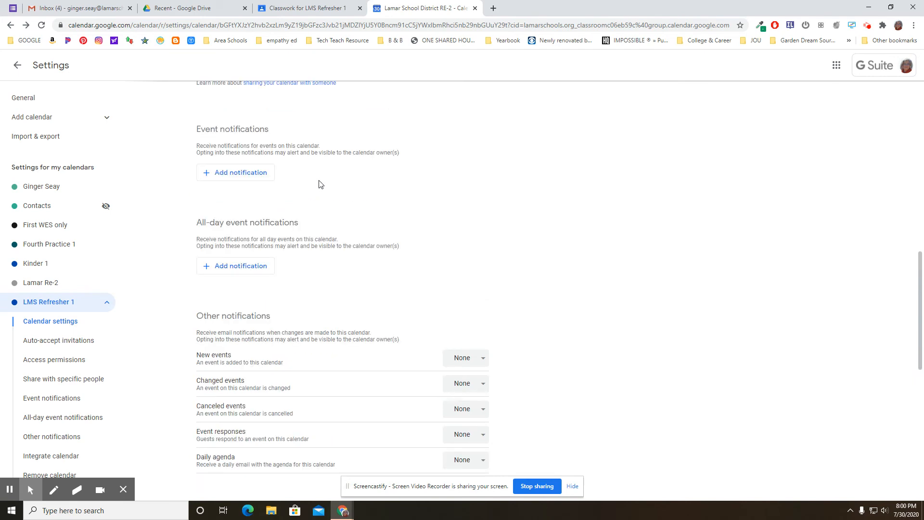
scroll(306, 226, down, 2)
scroll(306, 228, down, 1)
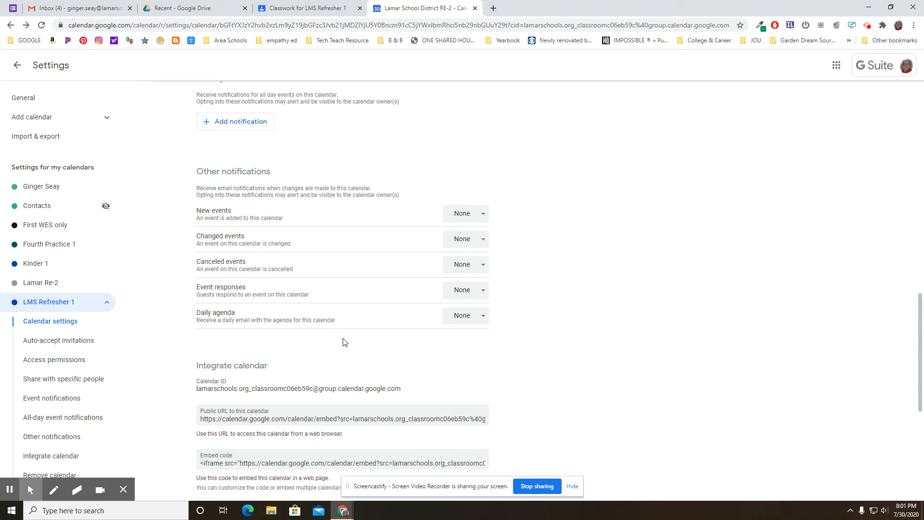
scroll(344, 342, down, 2)
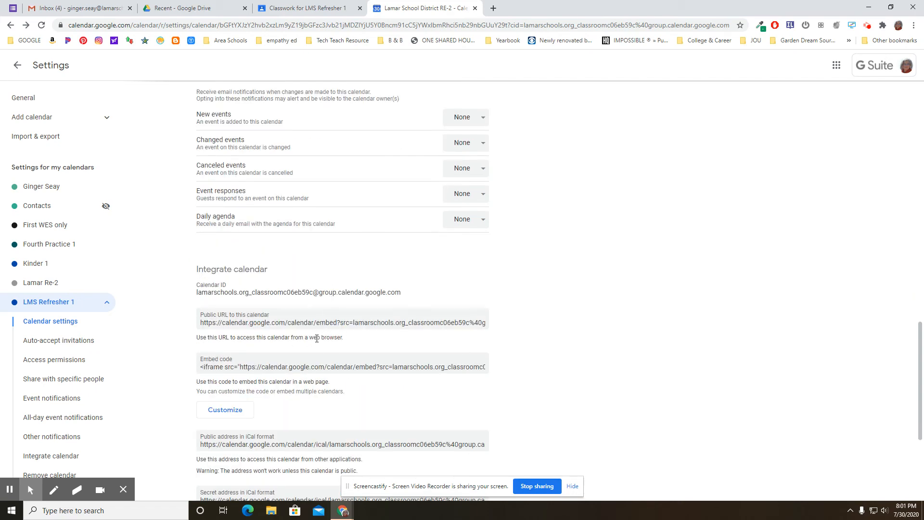
scroll(327, 337, down, 1)
scroll(316, 339, down, 2)
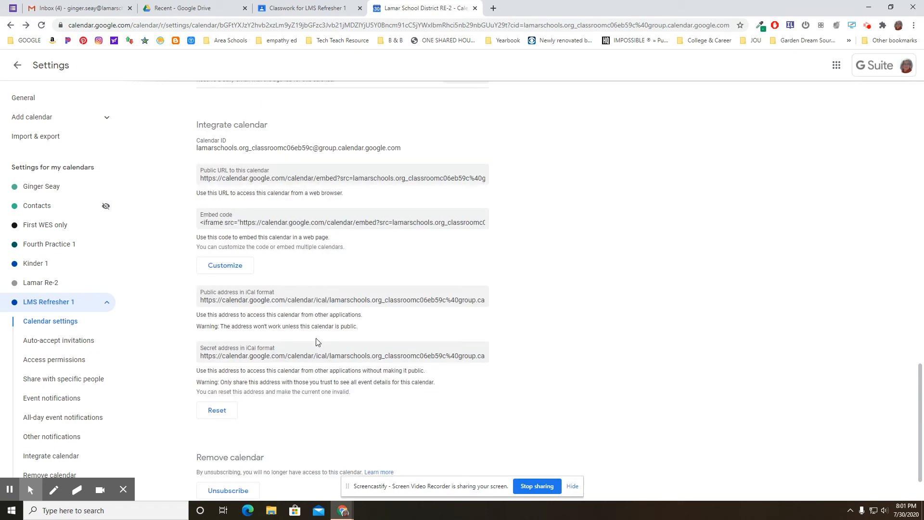
scroll(318, 339, down, 1)
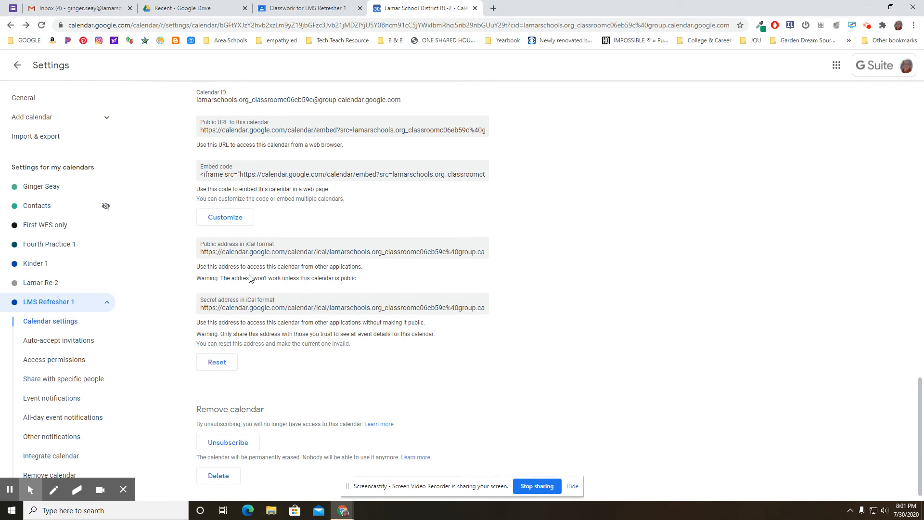
scroll(323, 356, down, 1)
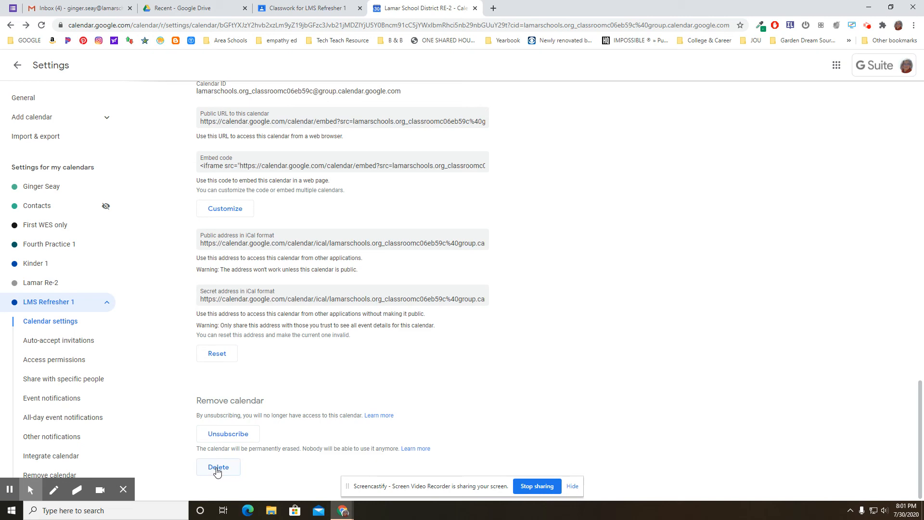
Look over the list of settings sections for the class calendar and leave the settings for the main calendar view
scroll(217, 472, up, 13)
scroll(242, 458, up, 8)
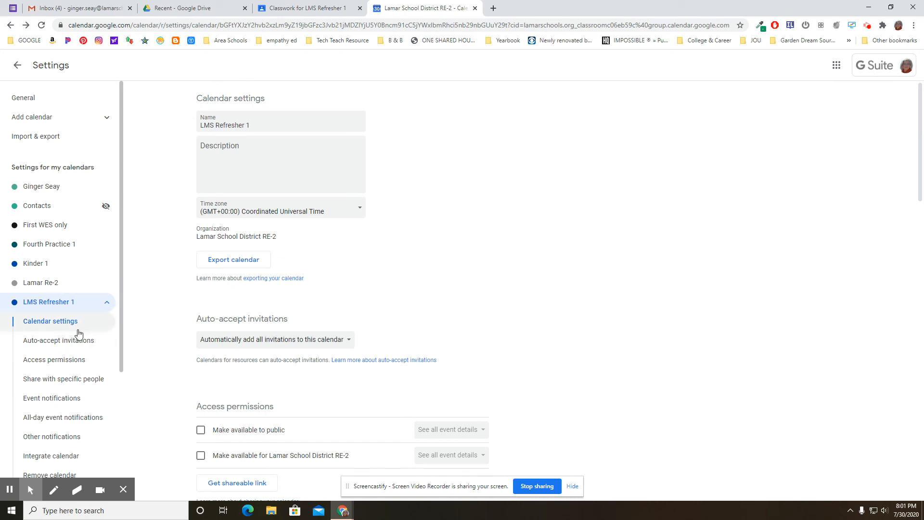
scroll(77, 333, down, 2)
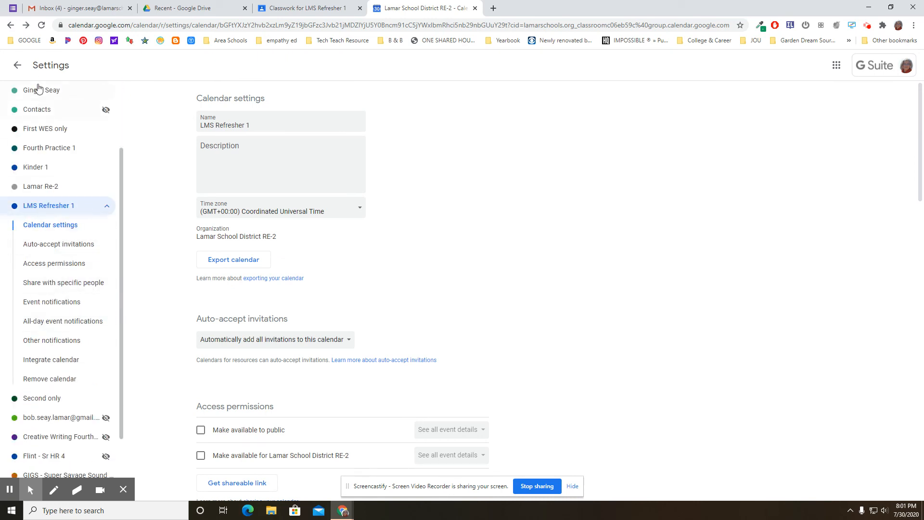
click(17, 66)
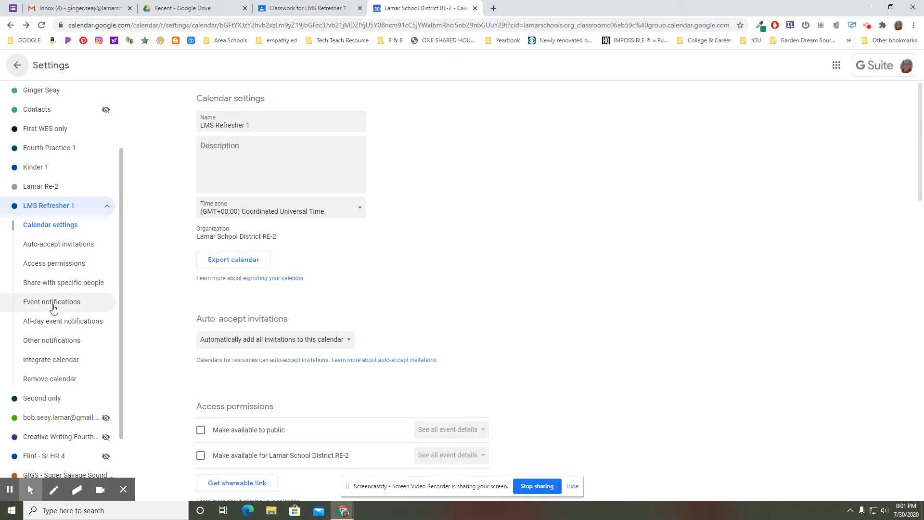